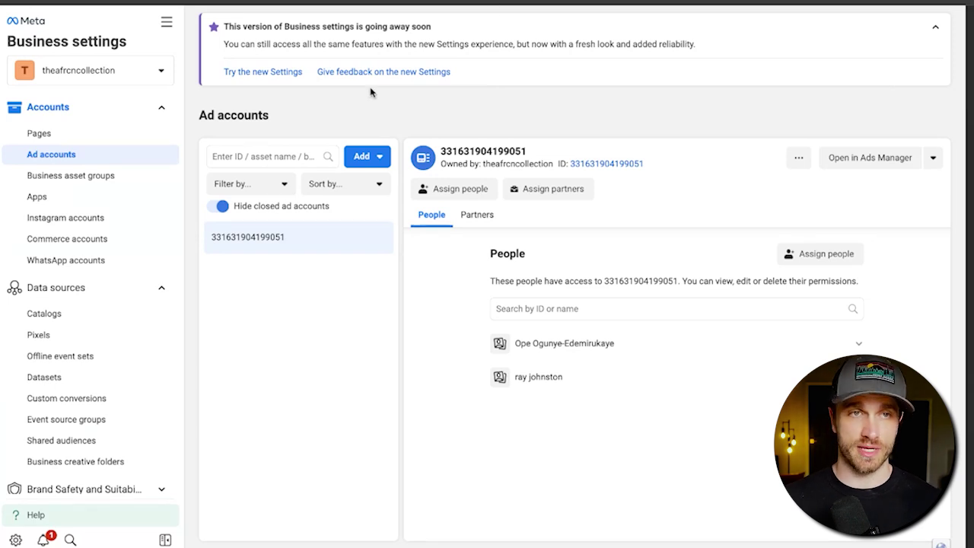
Step: Browse the Pages, Ad accounts and Pixels lists, then show Users > People
{"action": "left_click", "coordinate": [46, 134]}
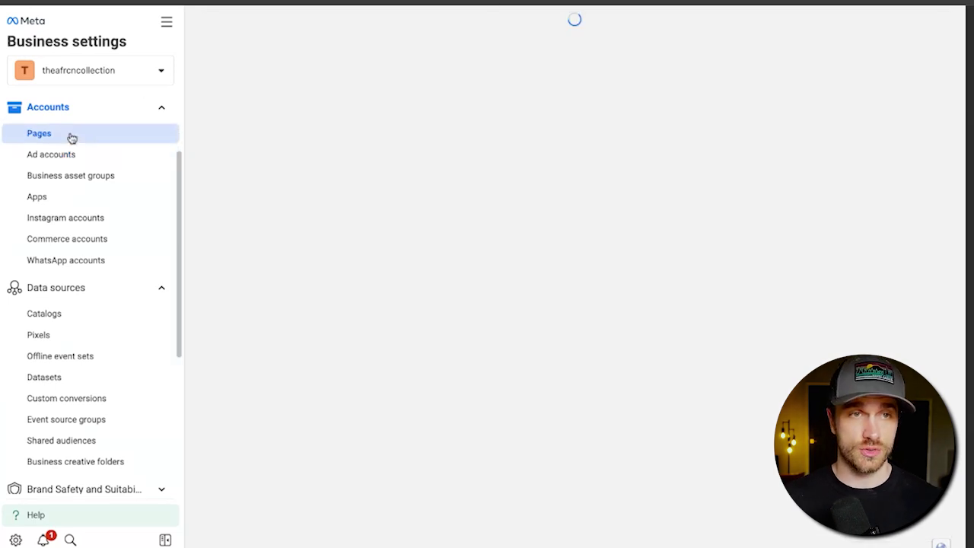
{"action": "left_click", "coordinate": [74, 156]}
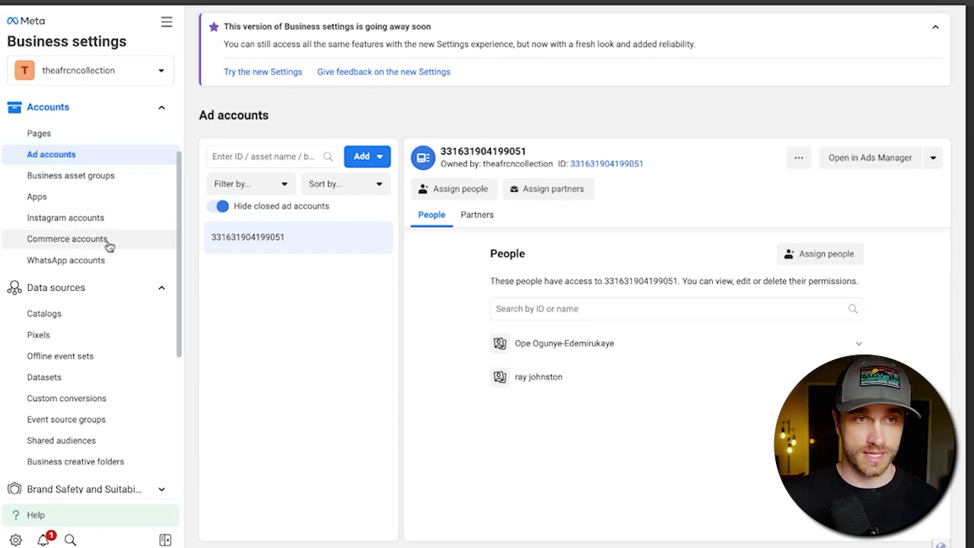
{"action": "scroll", "coordinate": [109, 245], "scroll_direction": "down", "scroll_amount": 1}
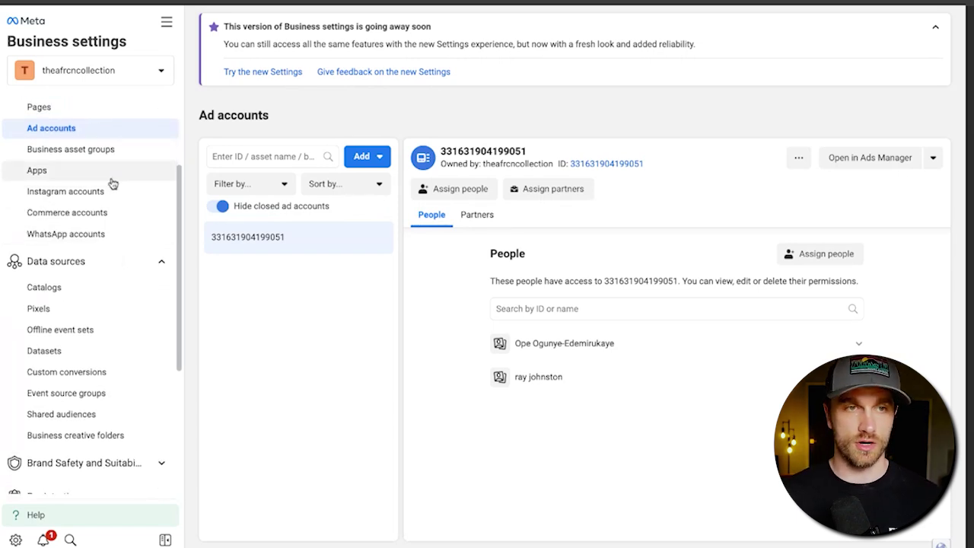
{"action": "left_click", "coordinate": [67, 310]}
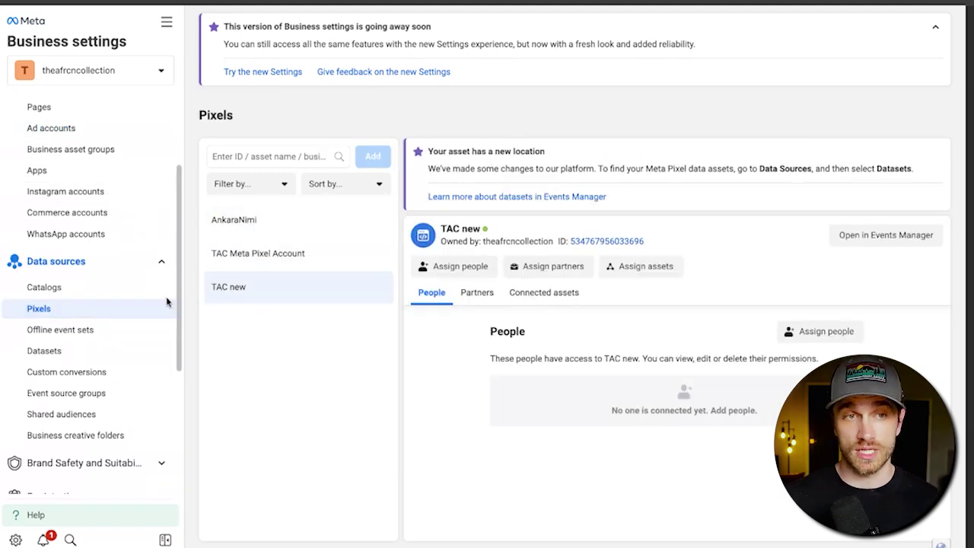
{"action": "left_click", "coordinate": [50, 134]}
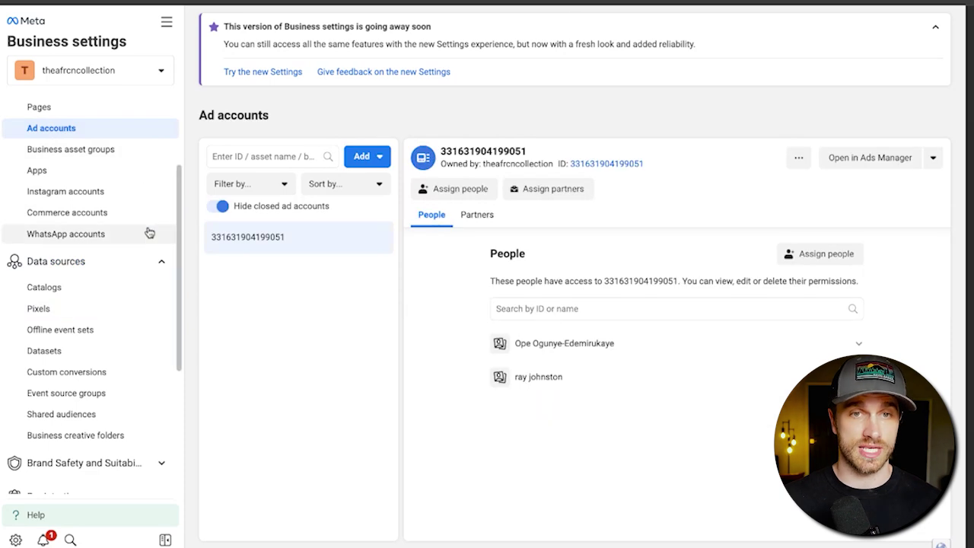
{"action": "scroll", "coordinate": [76, 214], "scroll_direction": "up", "scroll_amount": 3}
{"action": "left_click", "coordinate": [68, 144]}
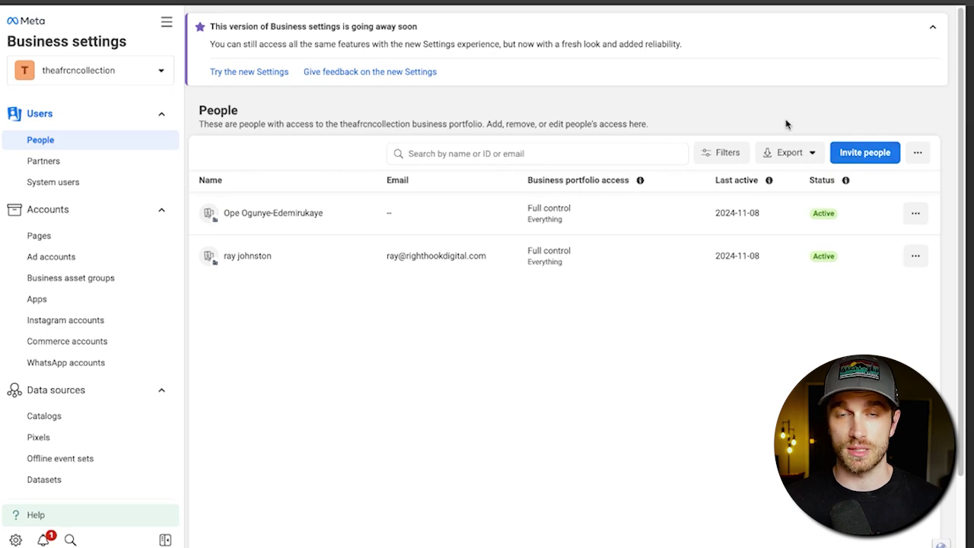
Step: Scroll the sidebar to Data sources and bring up the Pixels list
{"action": "triple_click", "coordinate": [627, 123]}
{"action": "left_click", "coordinate": [627, 123]}
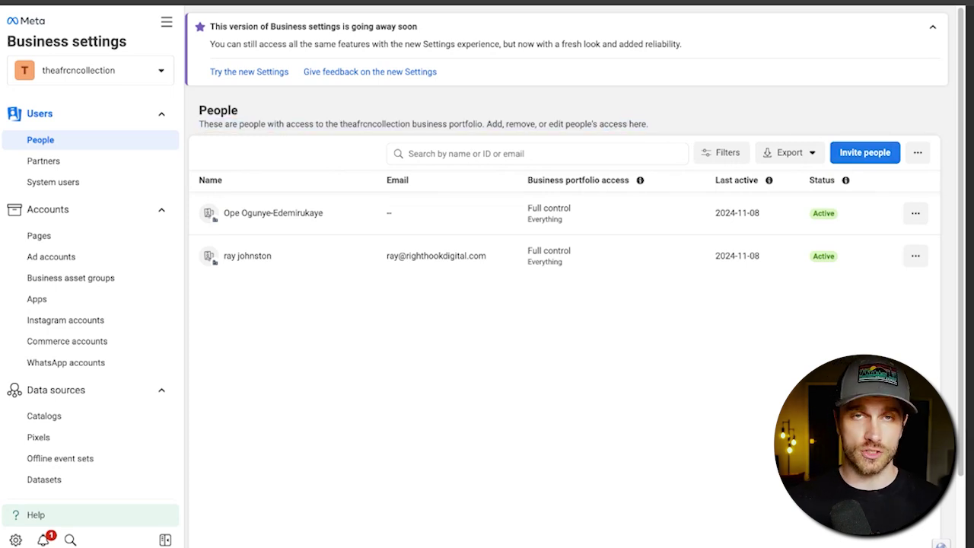
{"action": "scroll", "coordinate": [119, 402], "scroll_direction": "down", "scroll_amount": 1}
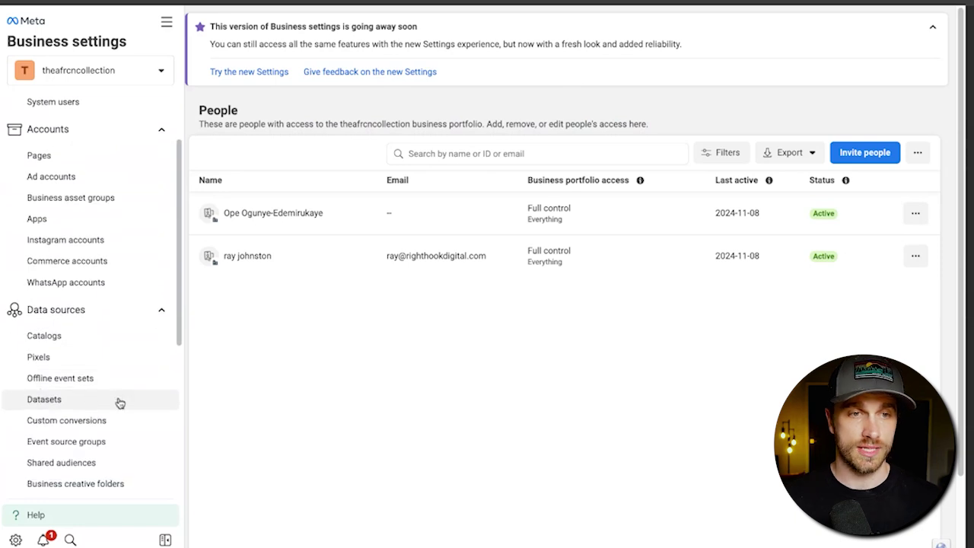
{"action": "scroll", "coordinate": [58, 270], "scroll_direction": "down", "scroll_amount": 1}
{"action": "left_click", "coordinate": [119, 217]}
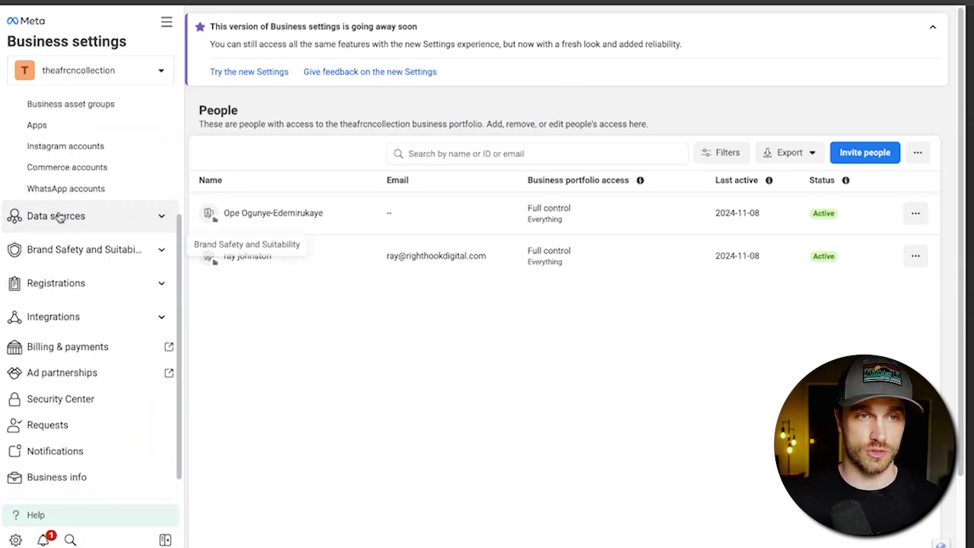
{"action": "left_click", "coordinate": [166, 219]}
{"action": "left_click", "coordinate": [42, 265]}
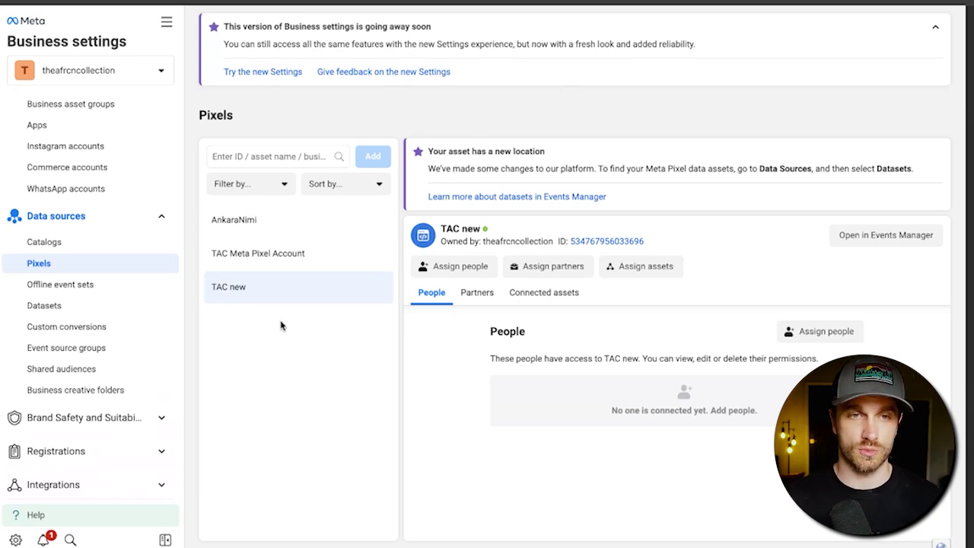
Step: Review the TAC Meta Pixel Account, AnkaraNimi and TAC new pixels, landing back on Pixels
{"action": "left_click", "coordinate": [284, 262]}
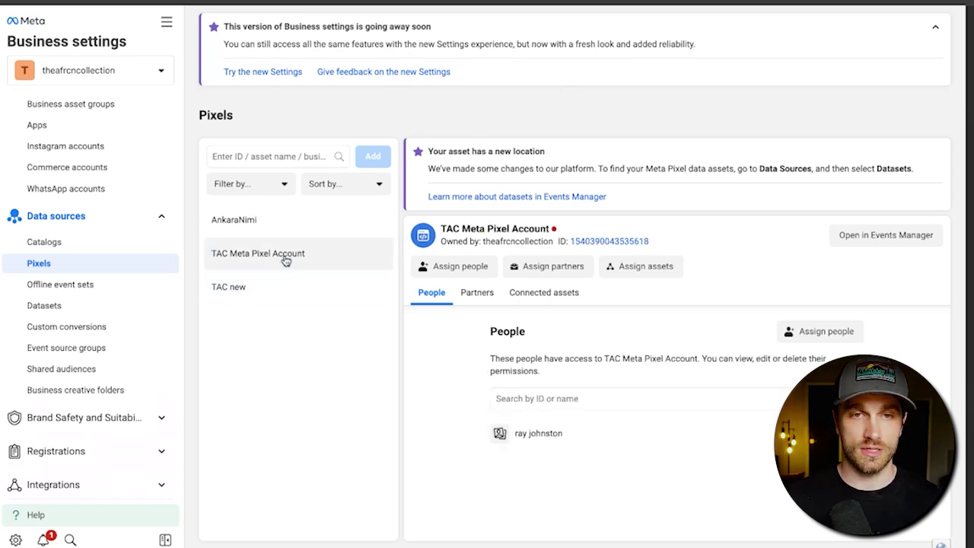
{"action": "left_click", "coordinate": [283, 219]}
{"action": "left_click", "coordinate": [287, 255]}
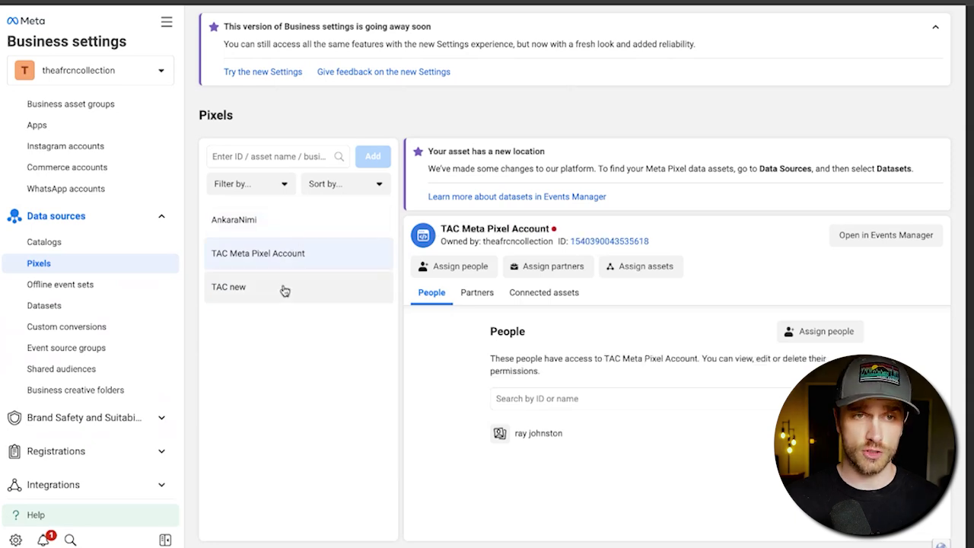
{"action": "left_click", "coordinate": [283, 291]}
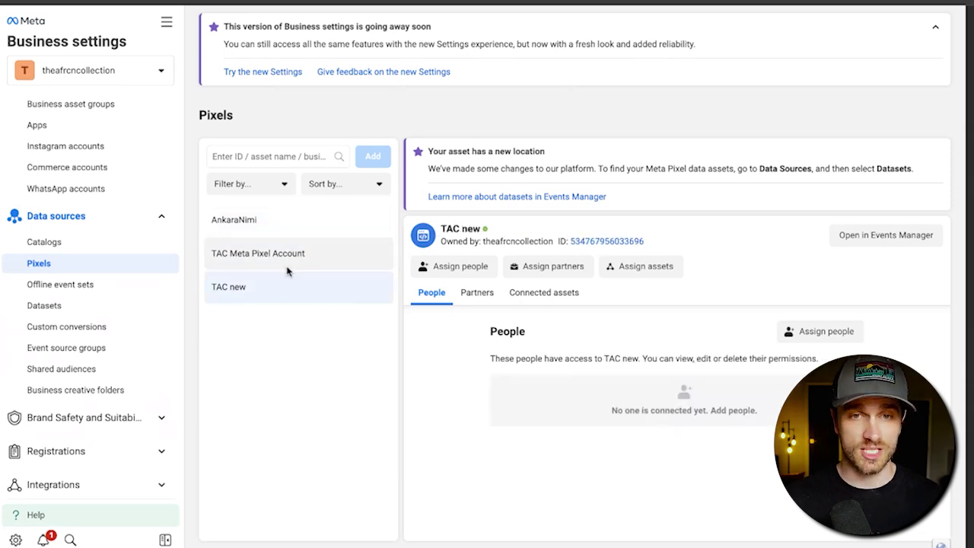
{"action": "scroll", "coordinate": [91, 304], "scroll_direction": "up", "scroll_amount": 3}
{"action": "left_click", "coordinate": [51, 256]}
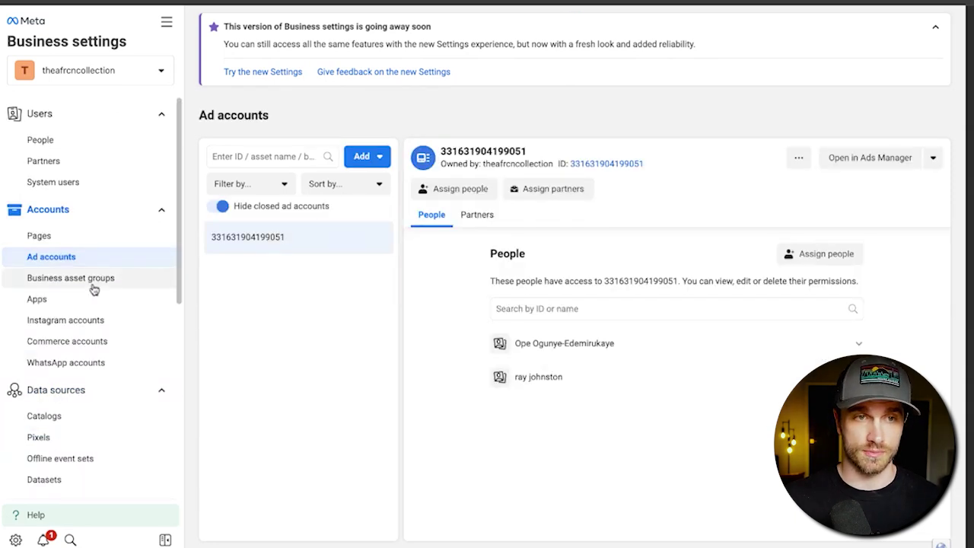
{"action": "scroll", "coordinate": [95, 319], "scroll_direction": "down", "scroll_amount": 3}
{"action": "left_click", "coordinate": [70, 315]}
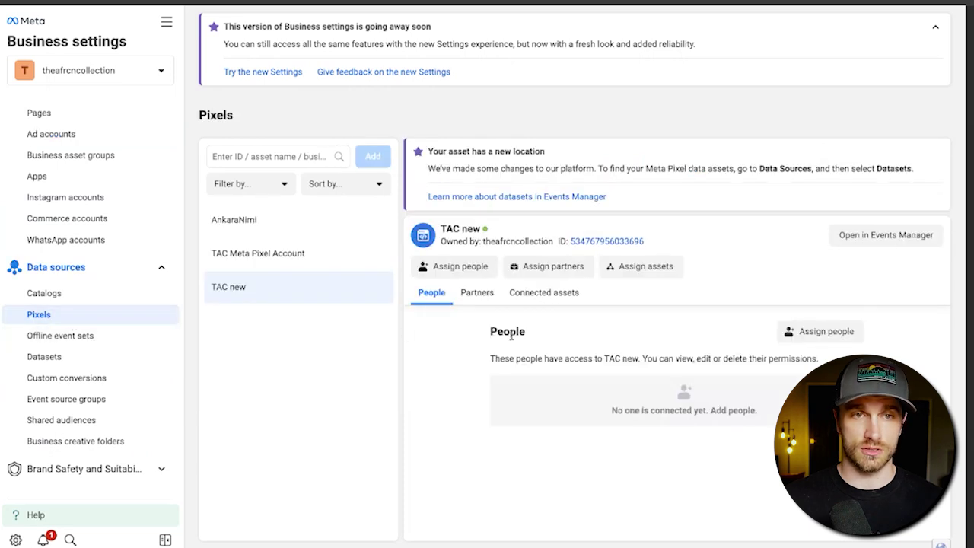
Step: Assign both business people to TAC new with view access and full Manage Pixels control
{"action": "left_click", "coordinate": [833, 339]}
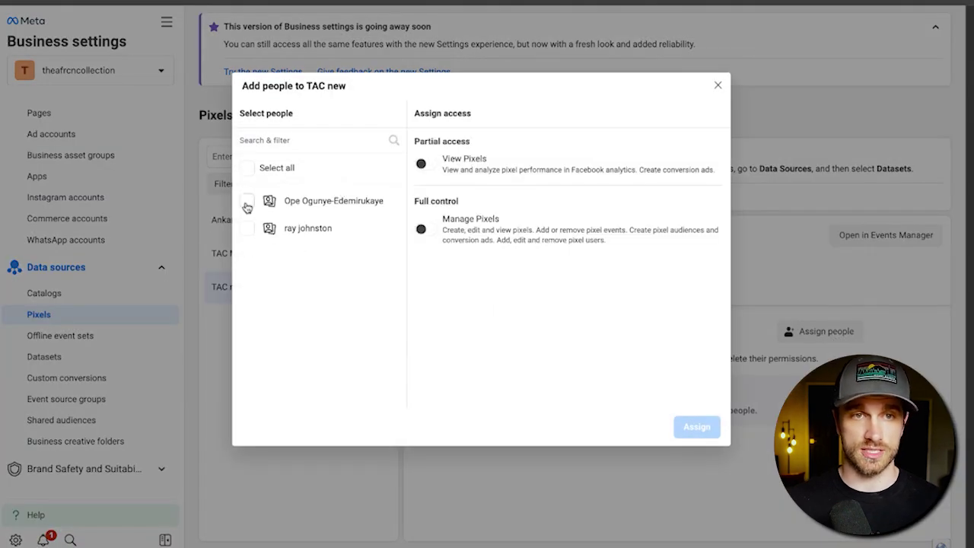
{"action": "left_click", "coordinate": [248, 201]}
{"action": "left_click", "coordinate": [247, 228]}
{"action": "left_click", "coordinate": [426, 164]}
{"action": "left_click", "coordinate": [426, 229]}
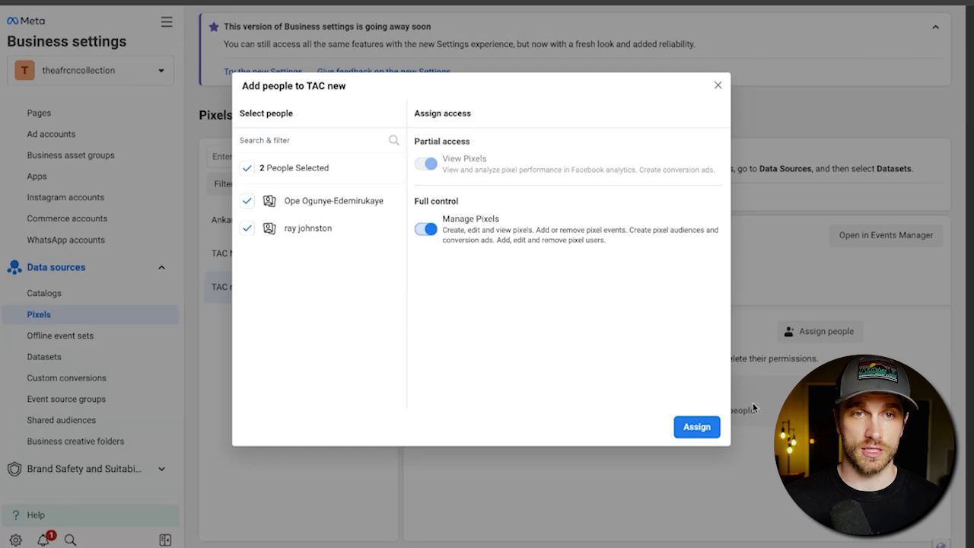
{"action": "left_click", "coordinate": [696, 426]}
{"action": "left_click", "coordinate": [592, 148]}
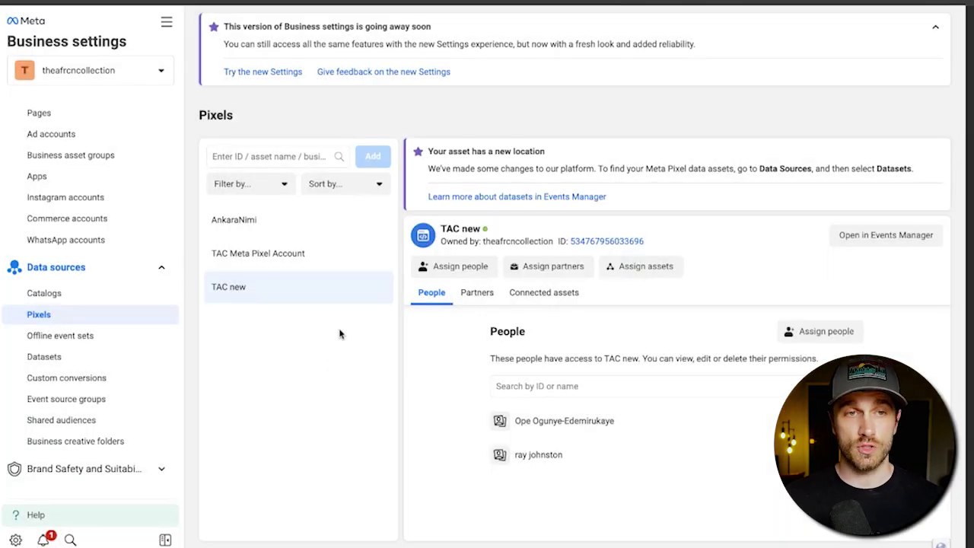
{"action": "left_click", "coordinate": [669, 272]}
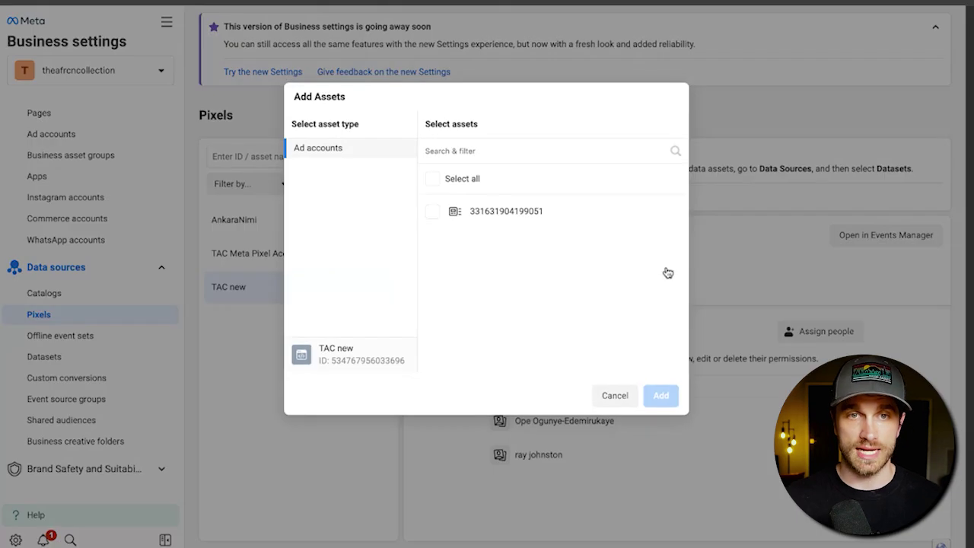
{"action": "left_click", "coordinate": [432, 210]}
{"action": "left_click", "coordinate": [660, 395]}
{"action": "left_click", "coordinate": [575, 235]}
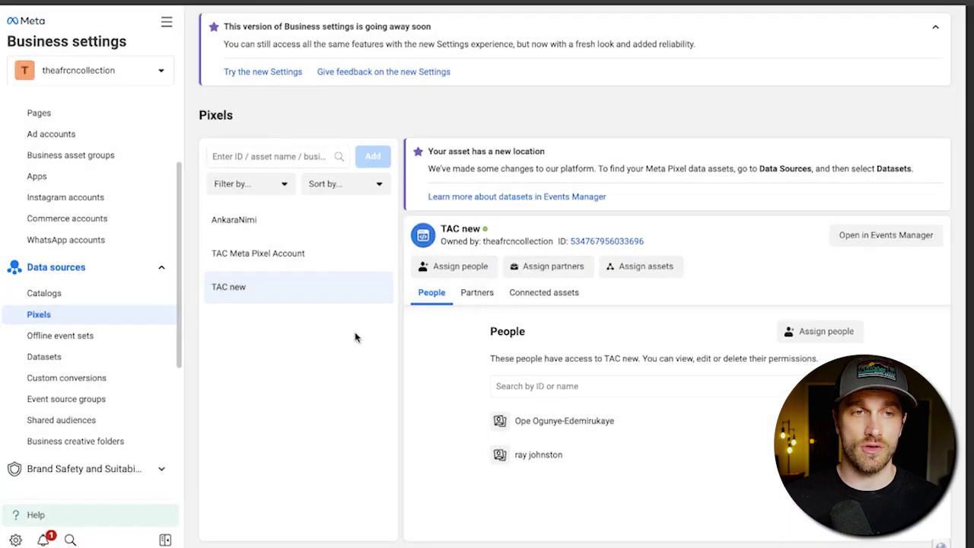
Step: Move to the Ads Manager ad sets view showing the Ray test draft
{"action": "scroll", "coordinate": [71, 219], "scroll_direction": "up", "scroll_amount": 3}
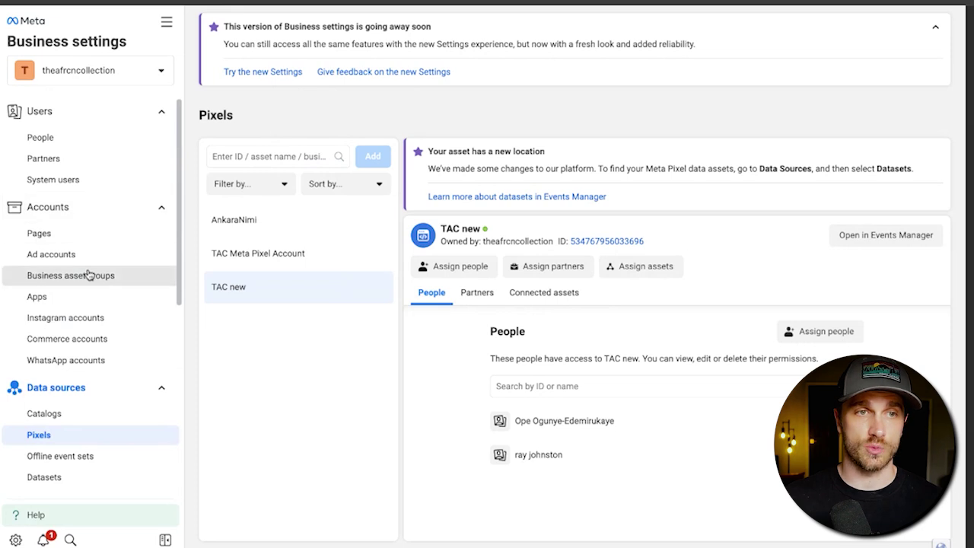
{"action": "left_click", "coordinate": [54, 254]}
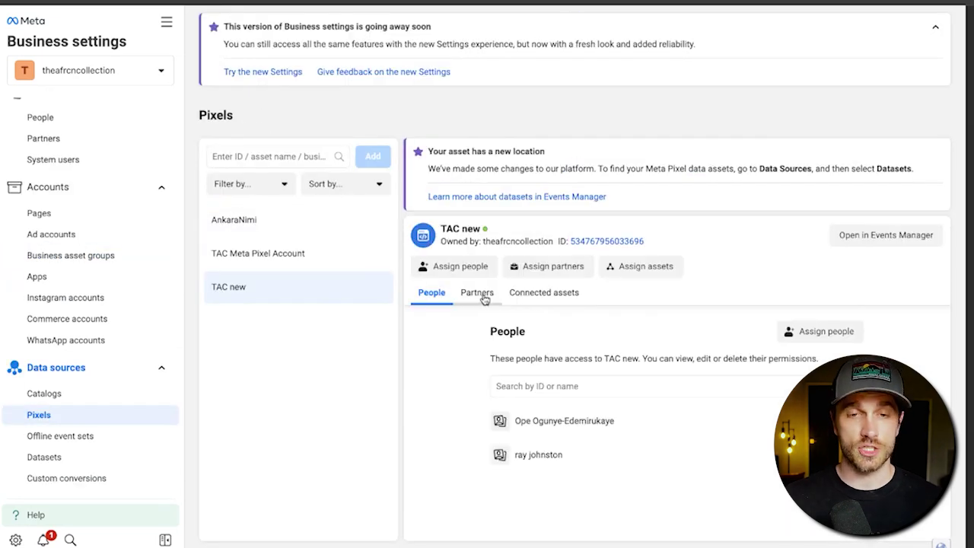
{"action": "scroll", "coordinate": [102, 160], "scroll_direction": "up", "scroll_amount": 1}
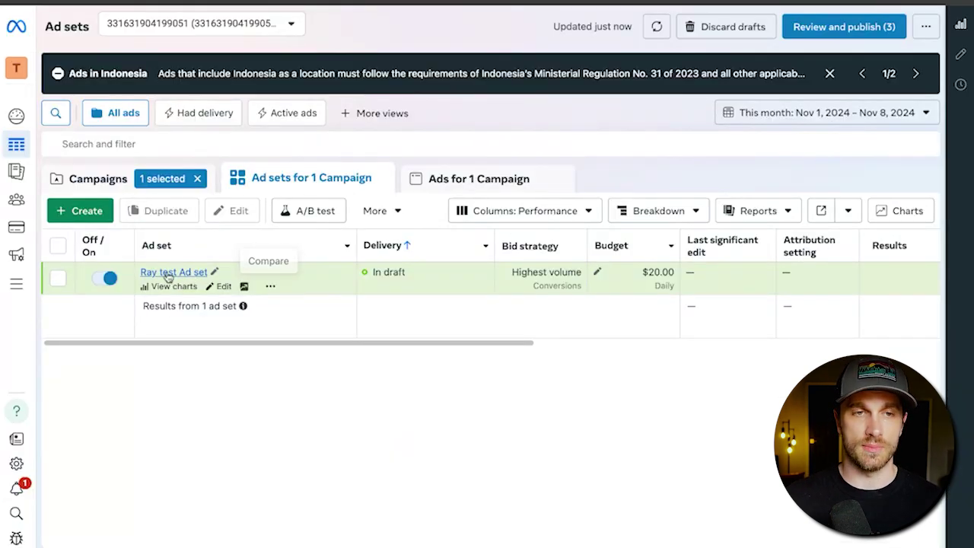
Step: Edit the Ray test ad set and expand its Conversion Pixel dropdown, showing TAC new active
{"action": "left_click", "coordinate": [225, 286]}
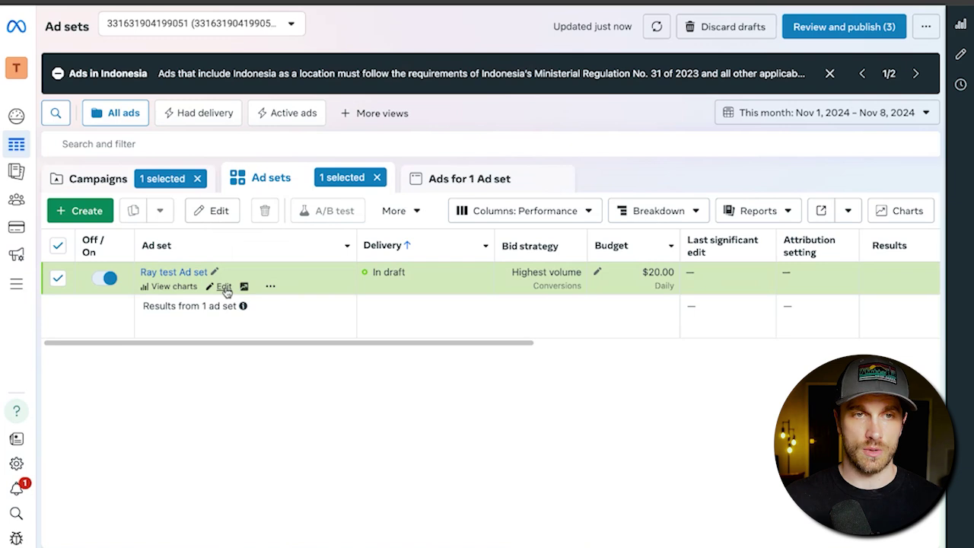
{"action": "scroll", "coordinate": [327, 281], "scroll_direction": "down", "scroll_amount": 3}
{"action": "scroll", "coordinate": [327, 281], "scroll_direction": "down", "scroll_amount": 2}
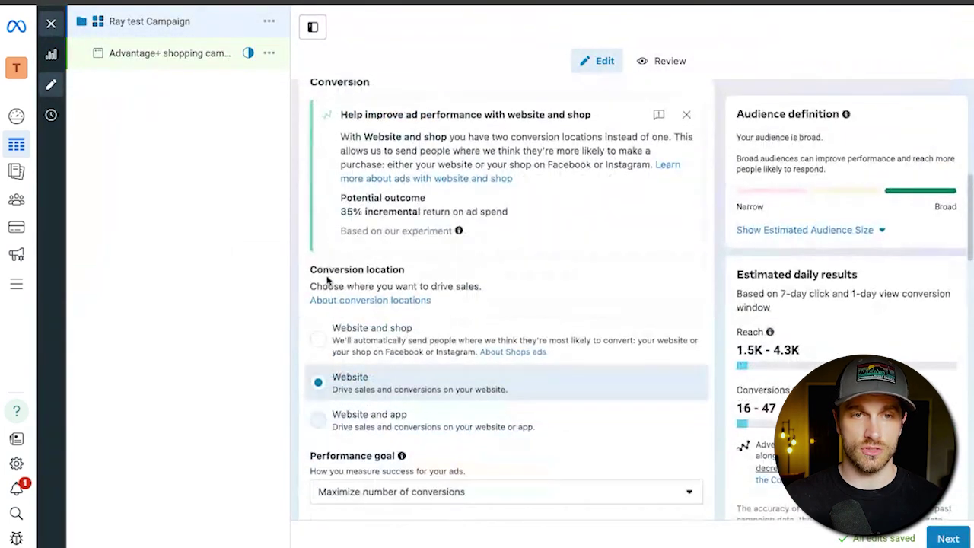
{"action": "scroll", "coordinate": [327, 280], "scroll_direction": "down", "scroll_amount": 2}
{"action": "scroll", "coordinate": [335, 259], "scroll_direction": "down", "scroll_amount": 2}
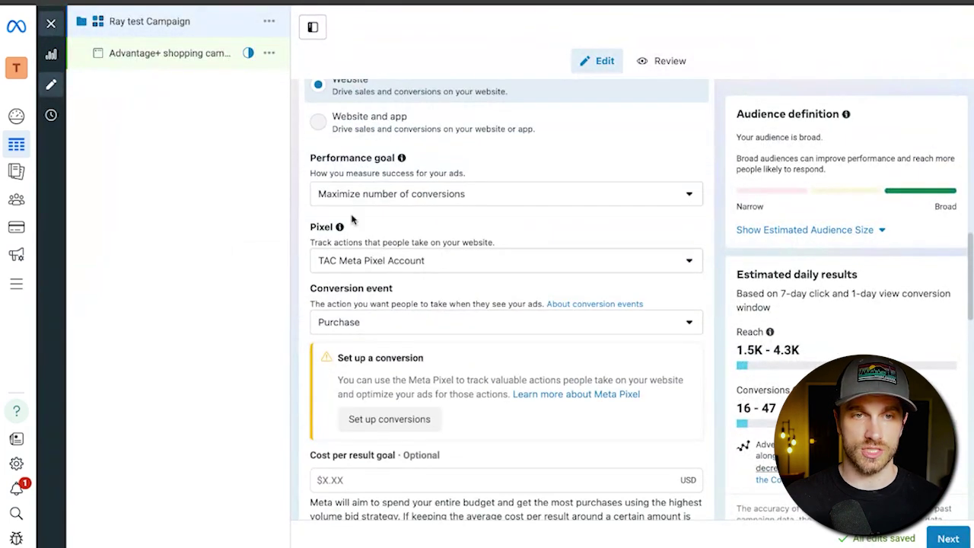
{"action": "left_click", "coordinate": [365, 261]}
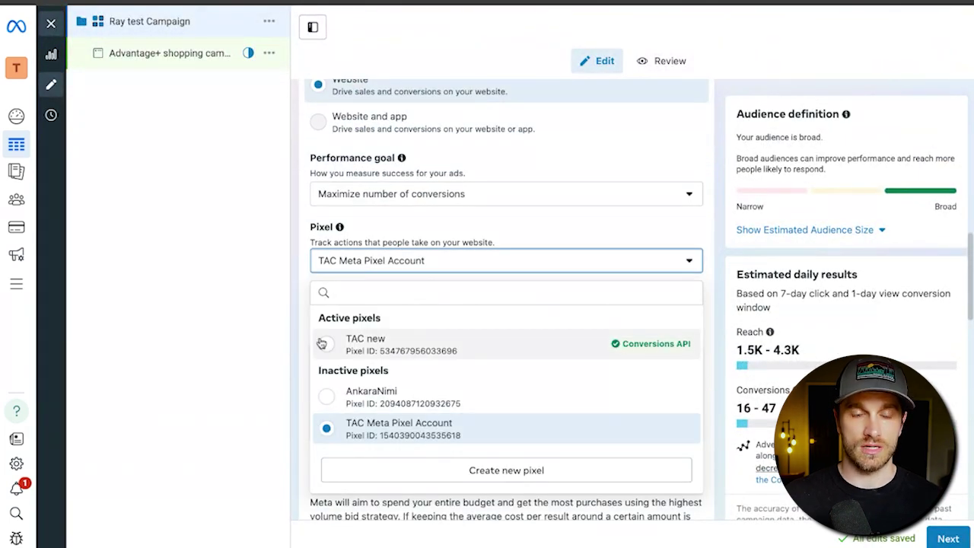